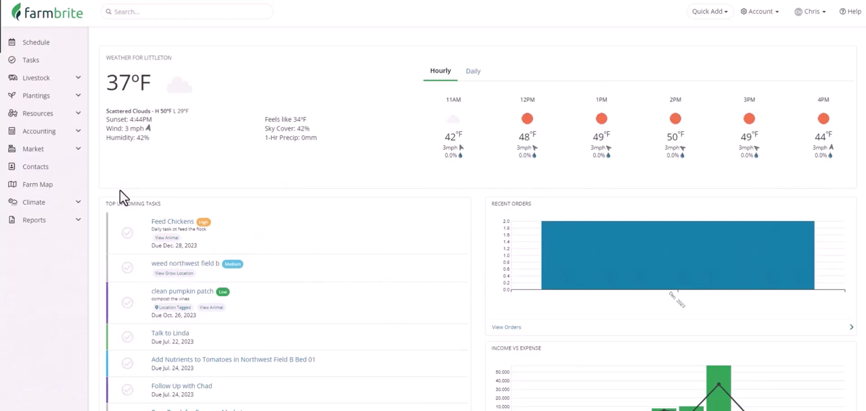
- Open the 2024 Budget from the accounting section's budgeting list
left_click(78, 133)
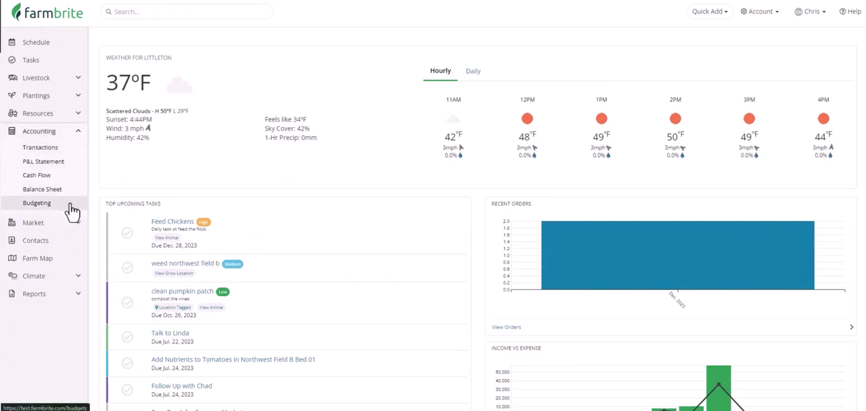
left_click(70, 205)
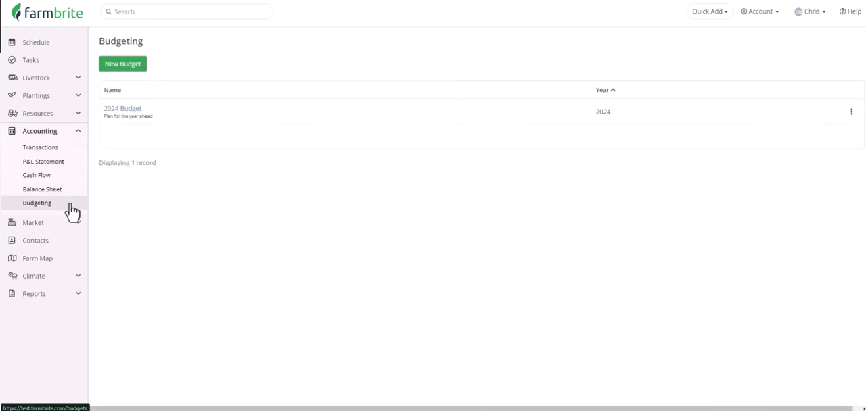
left_click(139, 117)
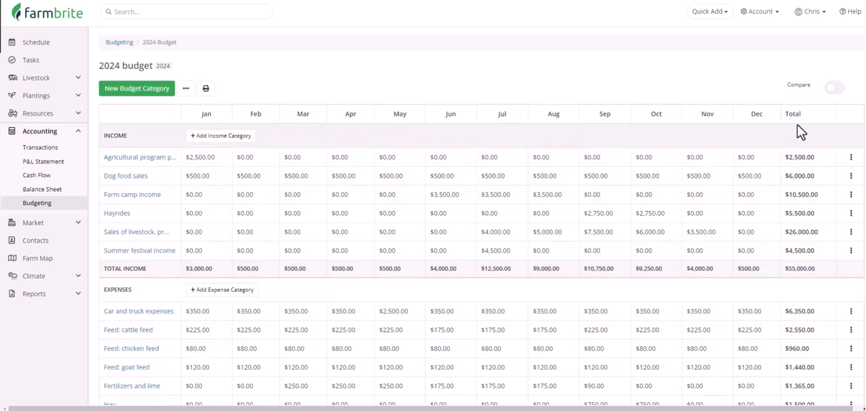
- Turn on the comparison with actual amounts and review the income, expense and net profit rows of the 2024 budget
left_click(836, 90)
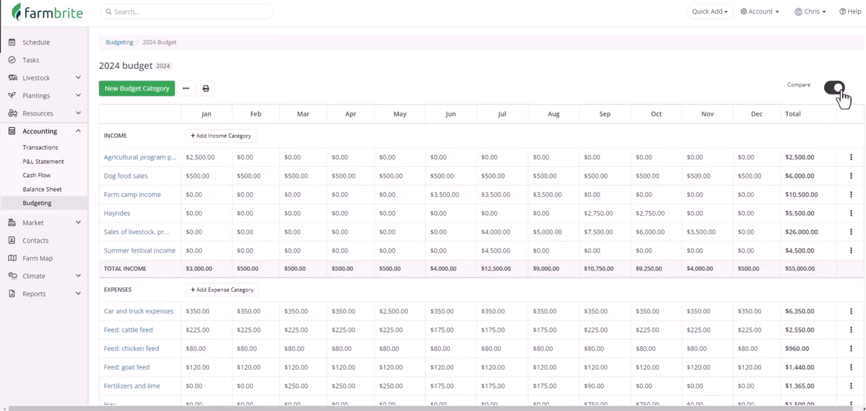
scroll(843, 99, "down", 1)
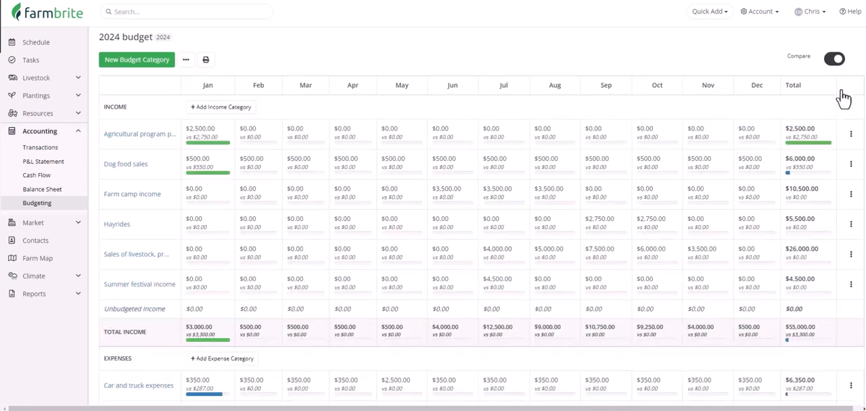
scroll(839, 108, "up", 1)
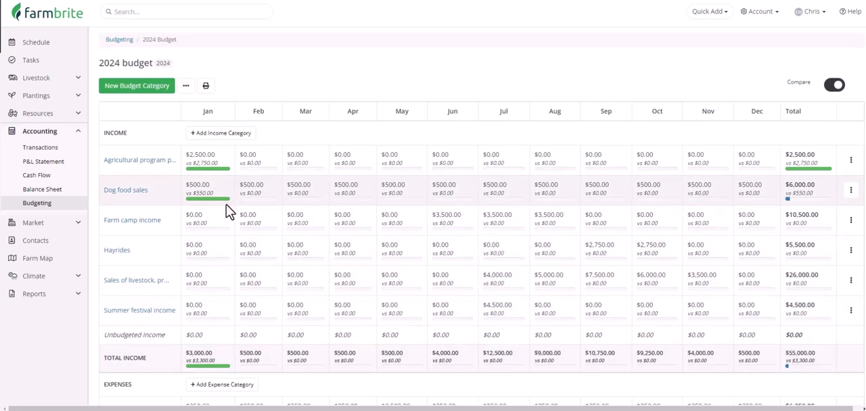
scroll(226, 205, "down", 5)
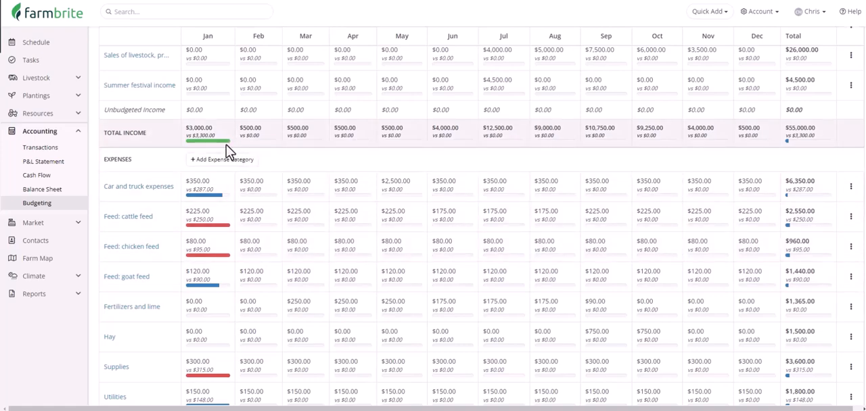
scroll(228, 152, "down", 3)
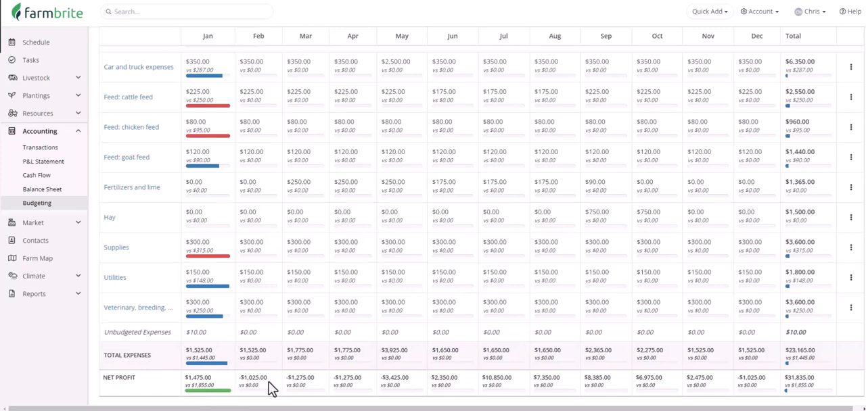
scroll(270, 387, "up", 8)
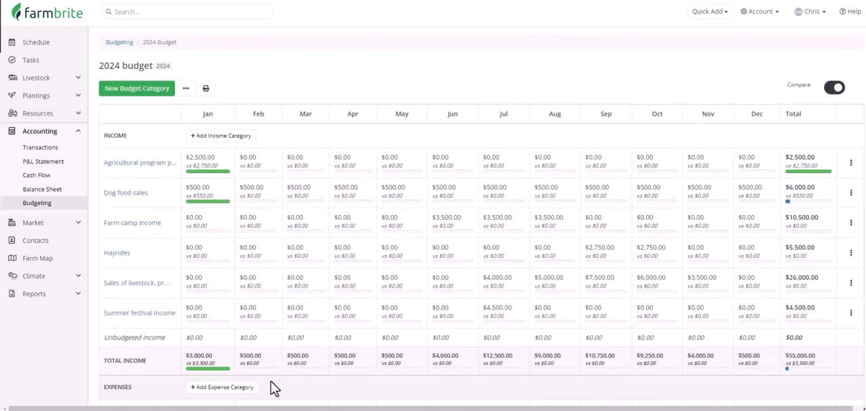
- Return to the budget list and create a budget named "2024 Budget - Best Case" for budget year 2024
left_click(112, 42)
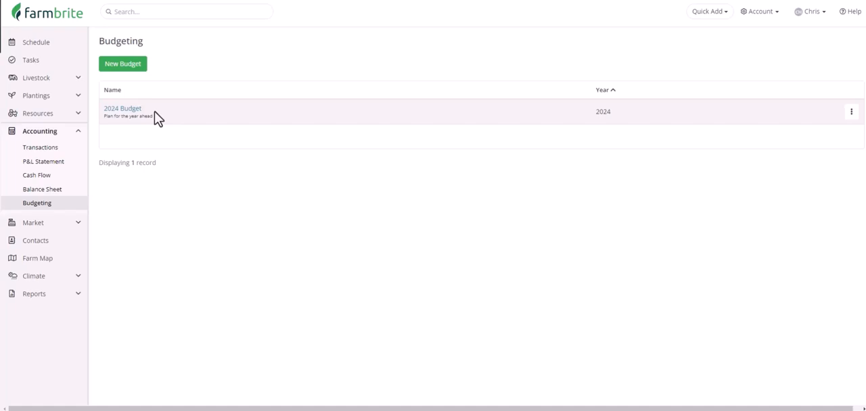
left_click(135, 64)
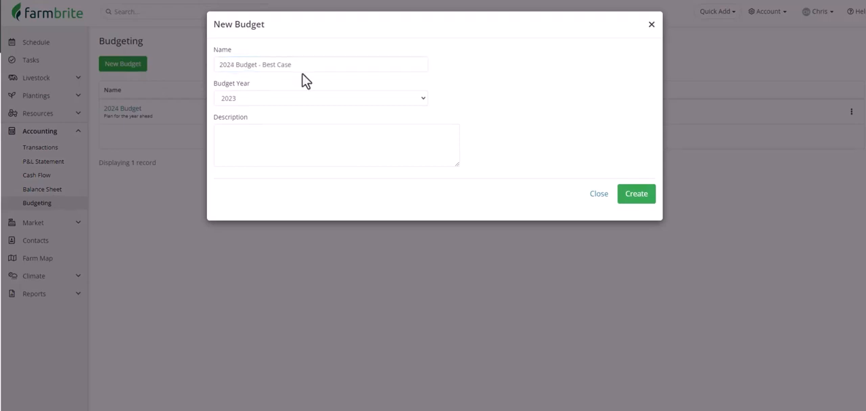
left_click(304, 98)
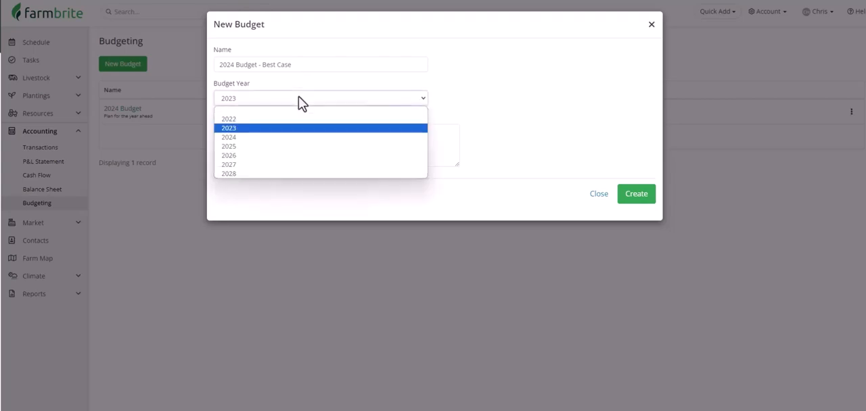
left_click(298, 137)
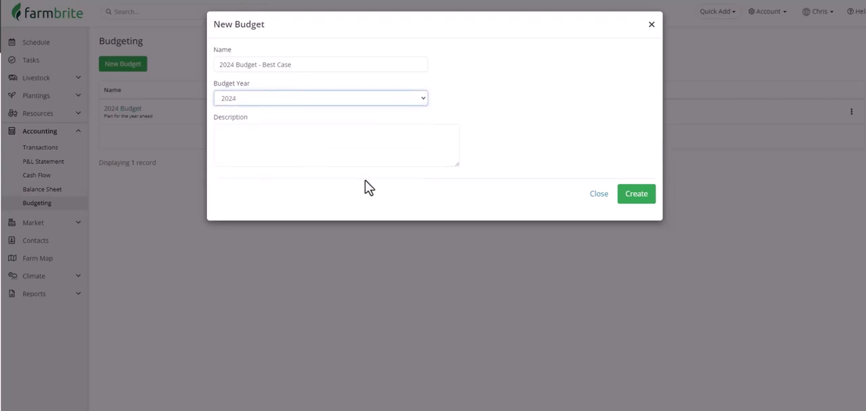
left_click(627, 197)
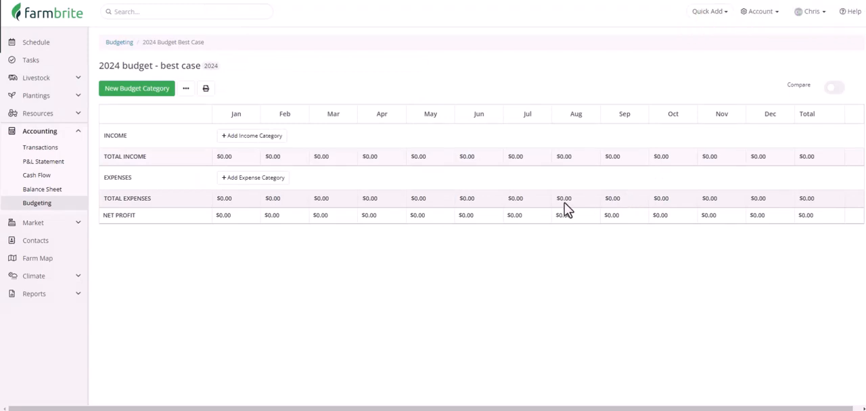
- Add a Feed: Cattle feed expense varying by month: $450 January–April and October–December, $350 May–August noted "Grazing", $400 September noted "Partial Grazing"
left_click(166, 99)
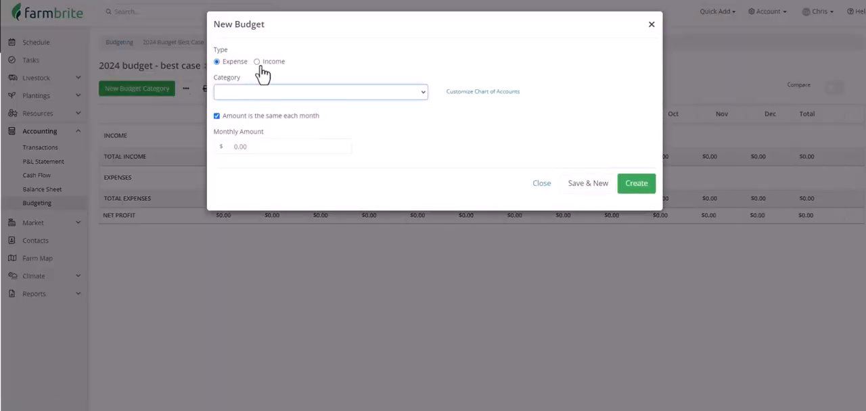
left_click(286, 99)
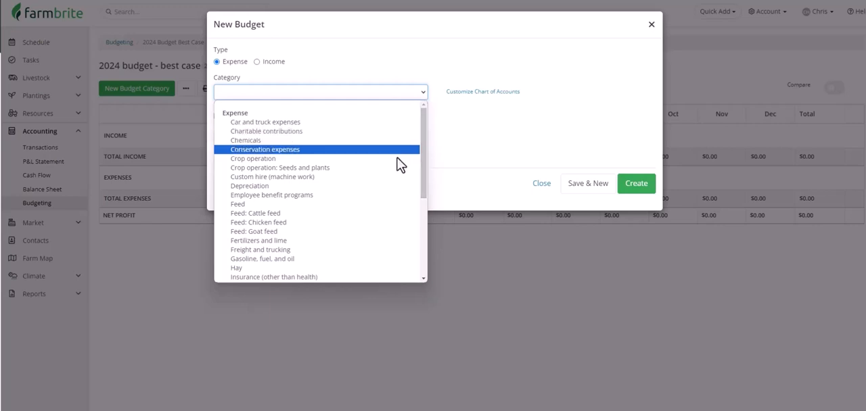
left_click(386, 213)
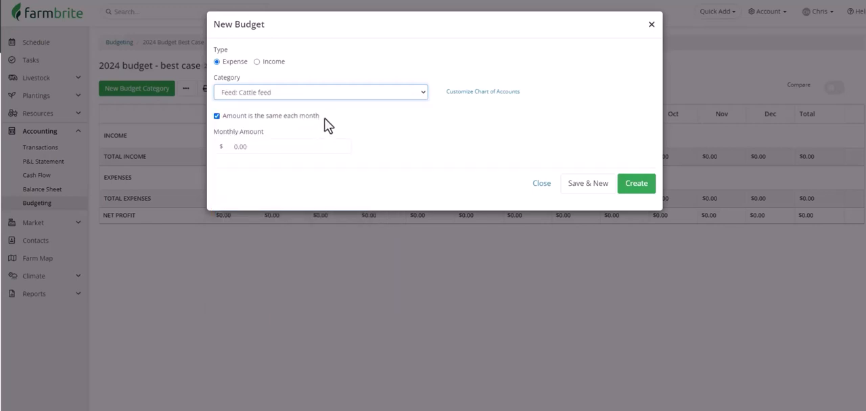
left_click(219, 117)
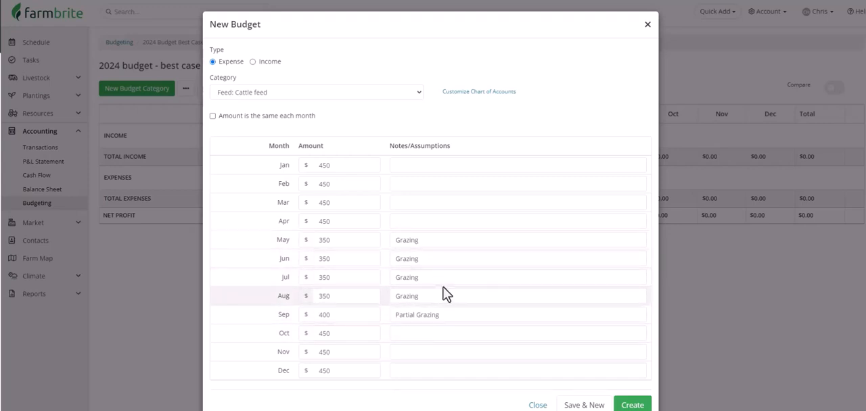
left_click(635, 406)
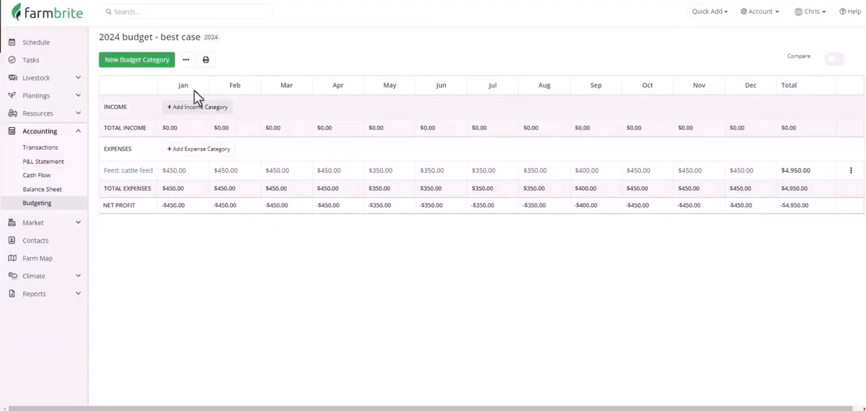
- Add a Dog food sales income category to the budget with the same amount of $600 each month
left_click(159, 70)
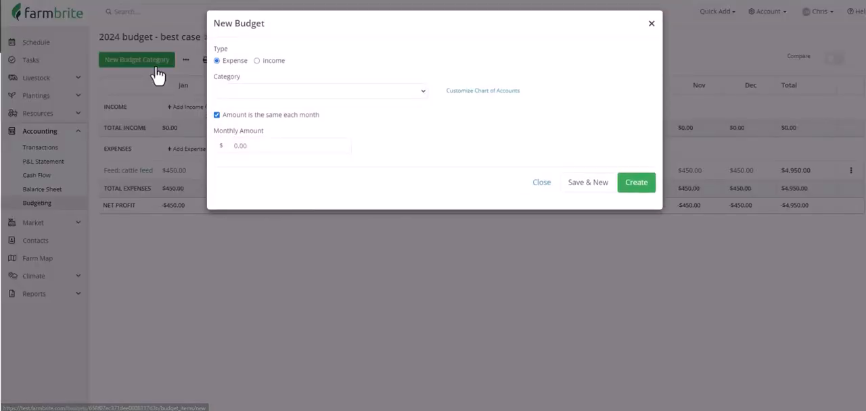
left_click(256, 62)
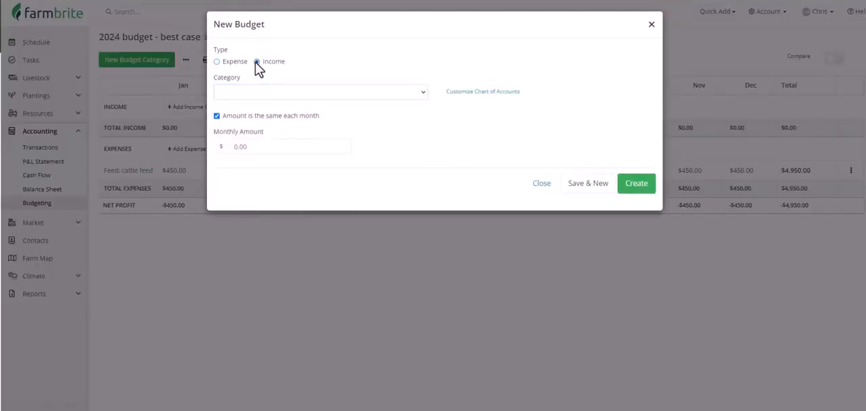
left_click(278, 95)
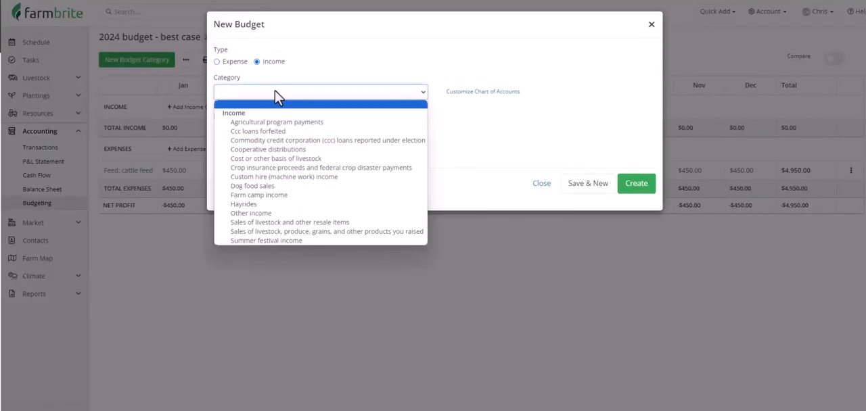
left_click(298, 185)
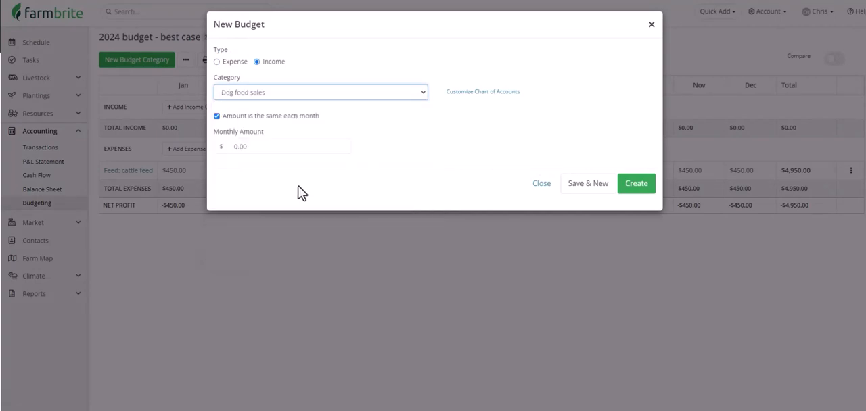
left_click(280, 147)
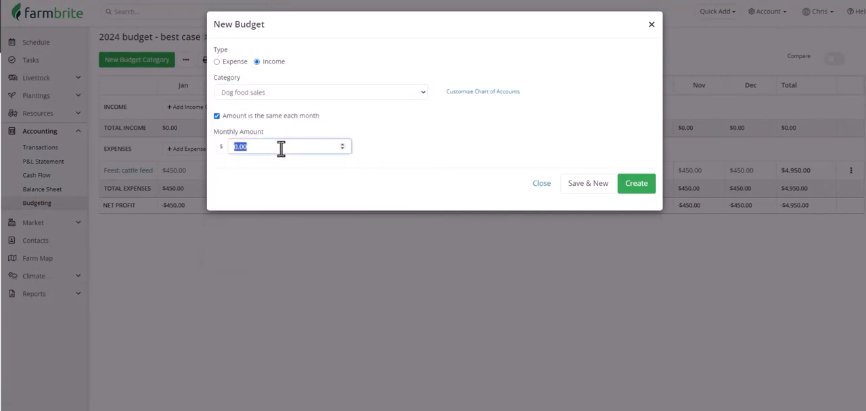
type("600")
left_click(632, 189)
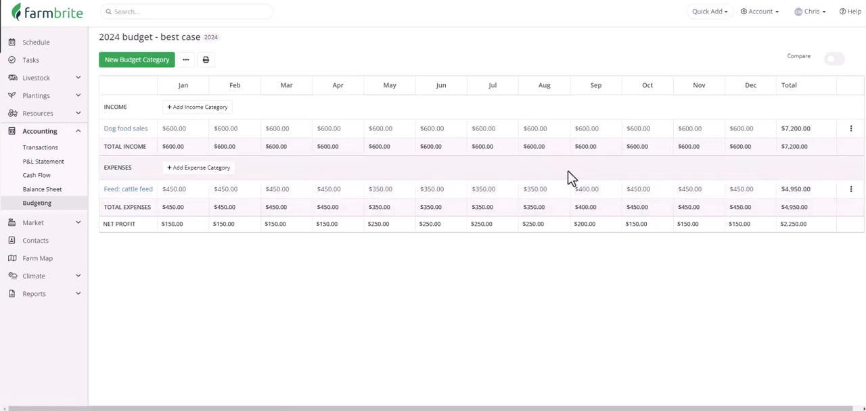
- Edit the Dog food sales category to use individual monthly amounts instead of one fixed amount, and save the update
left_click(851, 129)
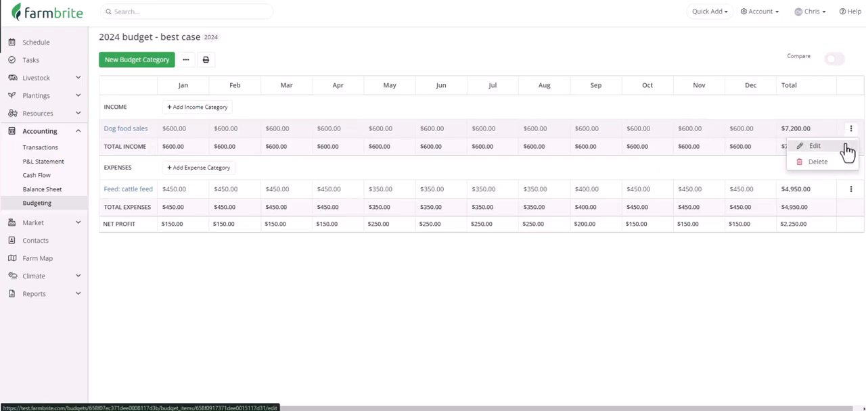
left_click(846, 150)
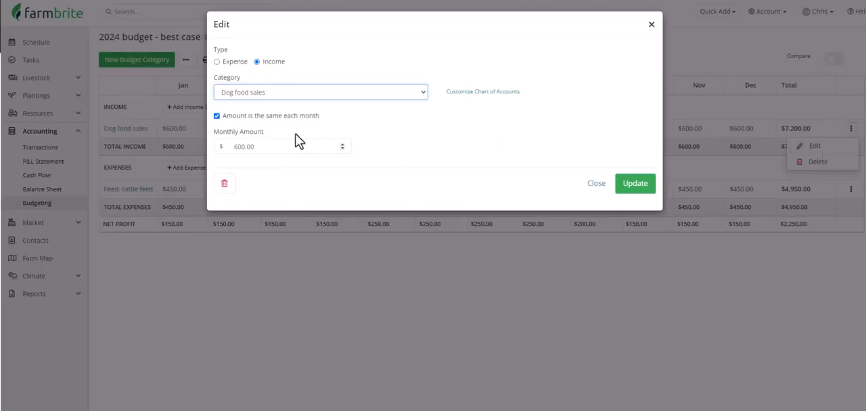
left_click(269, 124)
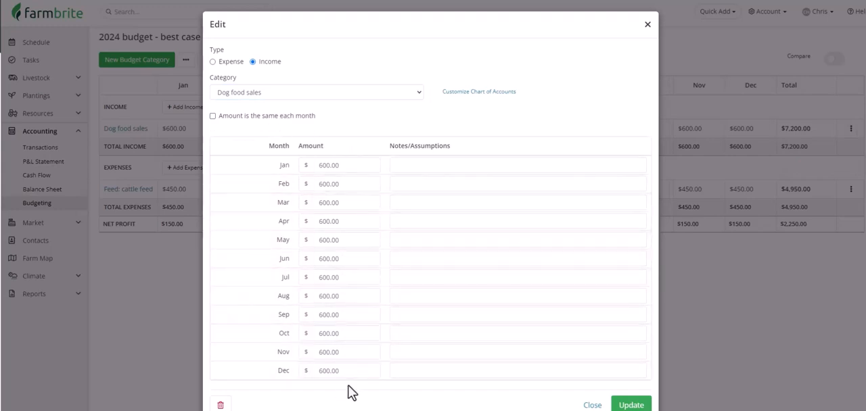
scroll(348, 393, "down", 1)
left_click(630, 374)
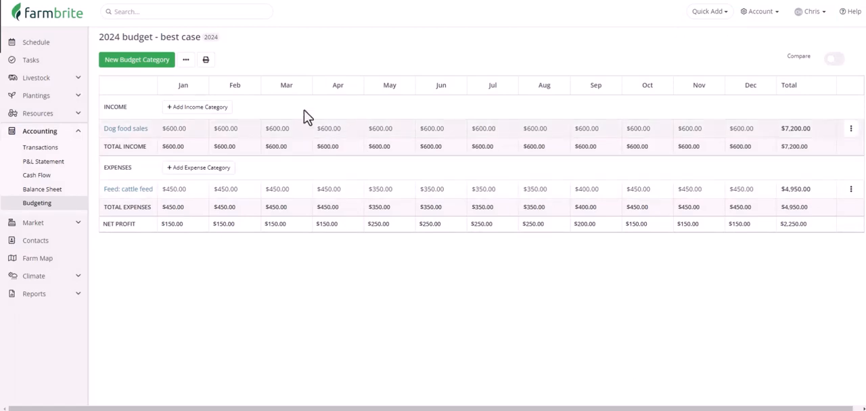
- Show the additional actions available for the best case budget
left_click(186, 62)
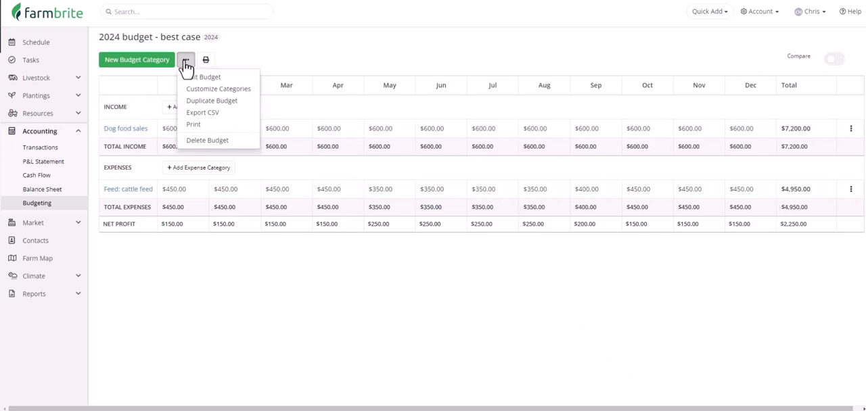